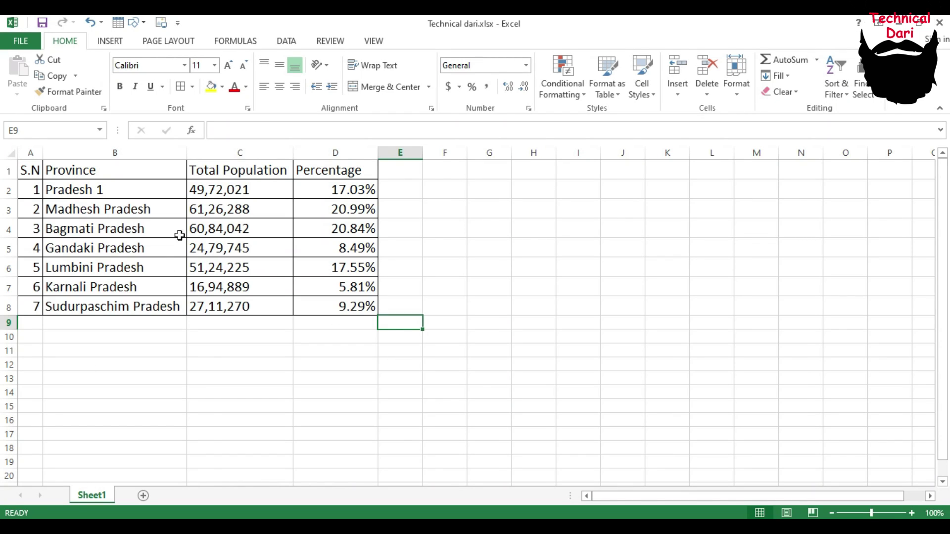
# - Select cell B5 and check the sheet's print preview before returning to the worksheet
pyautogui.click(167, 253)
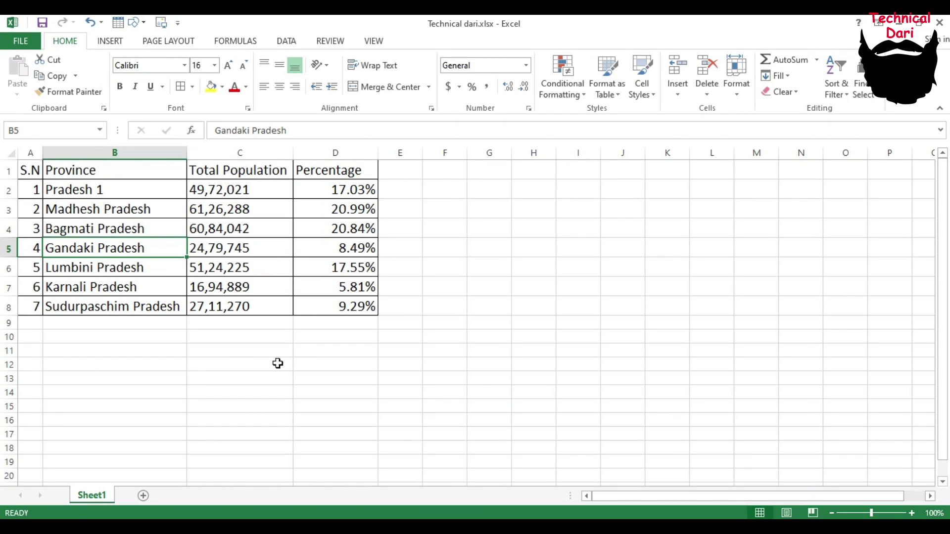
pyautogui.click(21, 41)
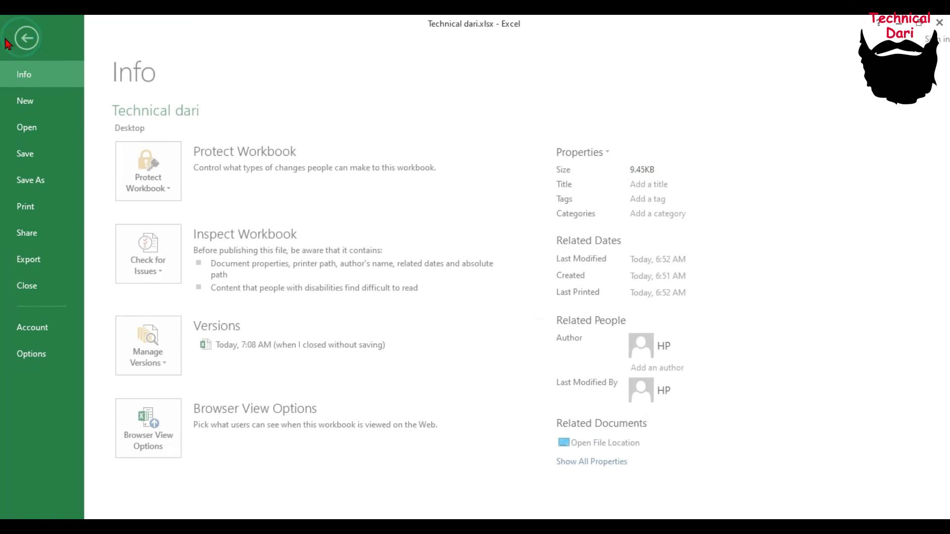
pyautogui.click(27, 205)
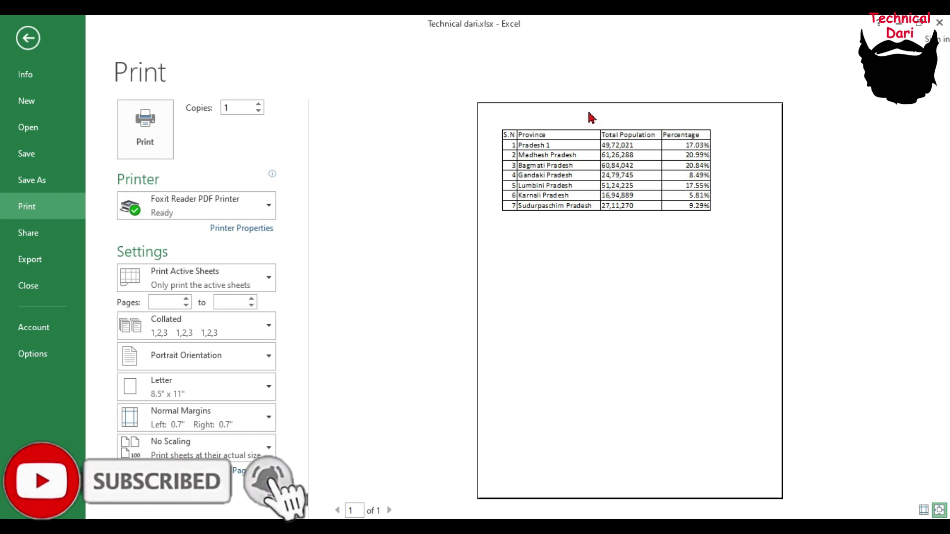
pyautogui.click(27, 38)
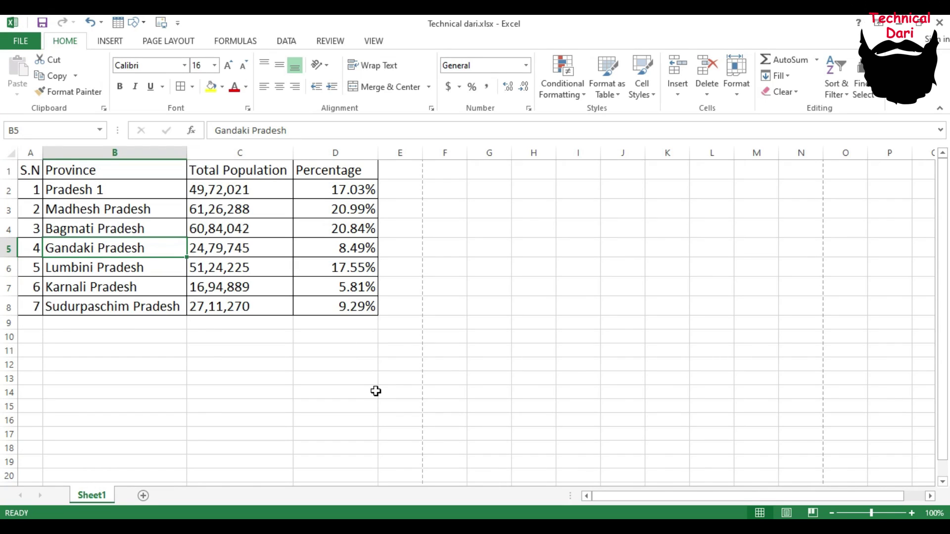
# - Switch the sheet to Page Layout view with Header & Footer and look at the footer area
pyautogui.click(118, 44)
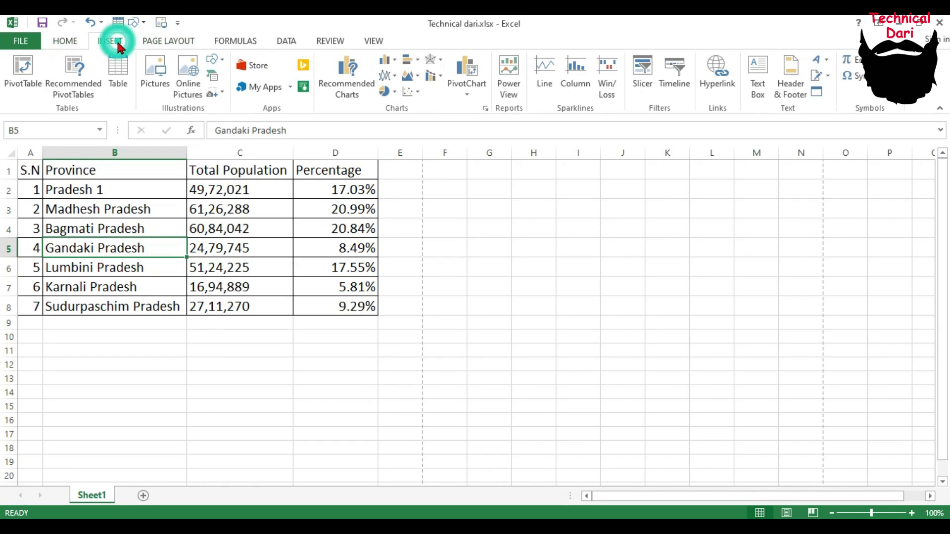
pyautogui.click(792, 89)
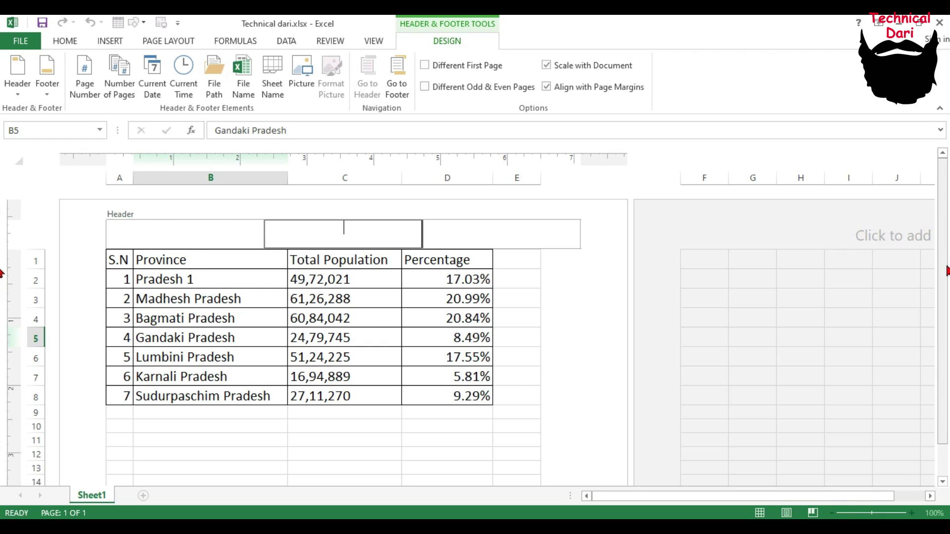
pyautogui.moveTo(943, 287); pyautogui.dragTo(945, 322)
pyautogui.click(468, 373)
pyautogui.scroll(-5, 475, 373)
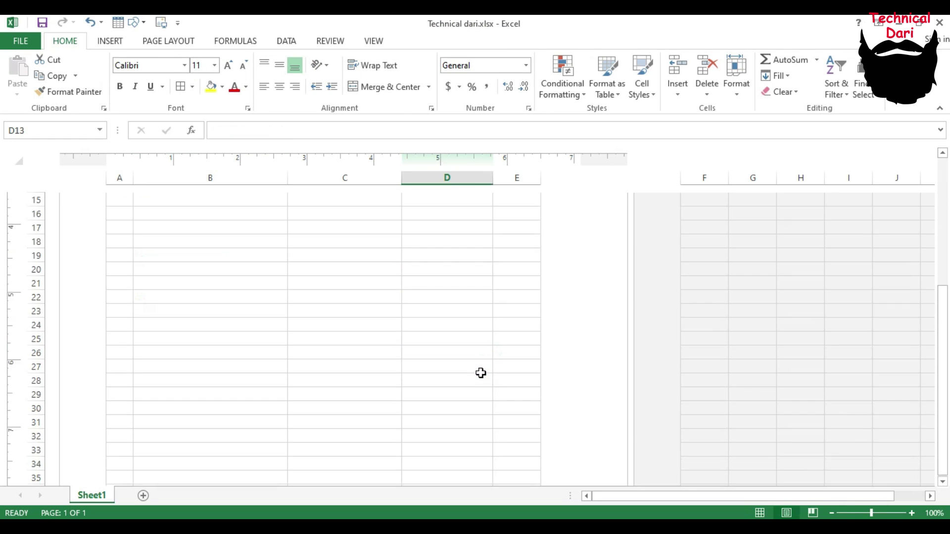
pyautogui.scroll(-5, 443, 384)
pyautogui.scroll(-2, 396, 322)
pyautogui.click(346, 278)
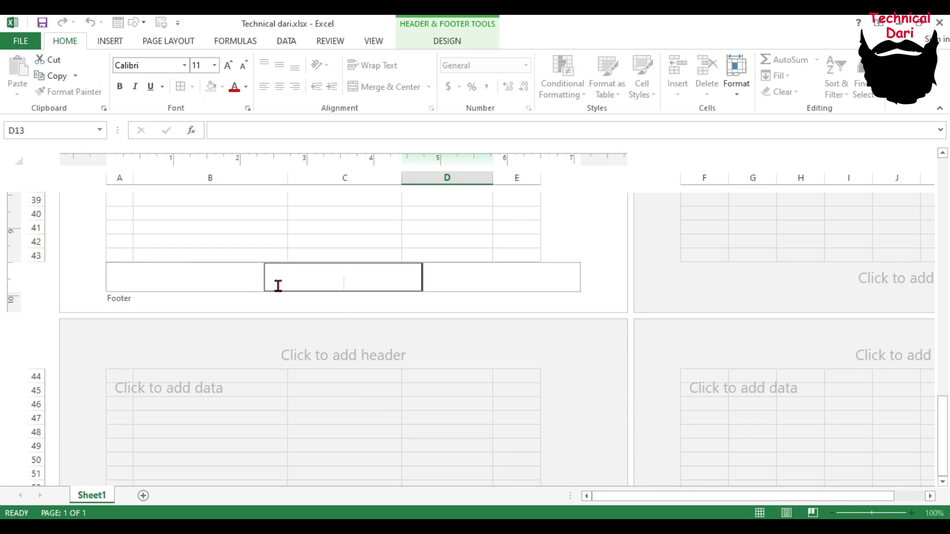
pyautogui.moveTo(943, 436); pyautogui.dragTo(943, 193)
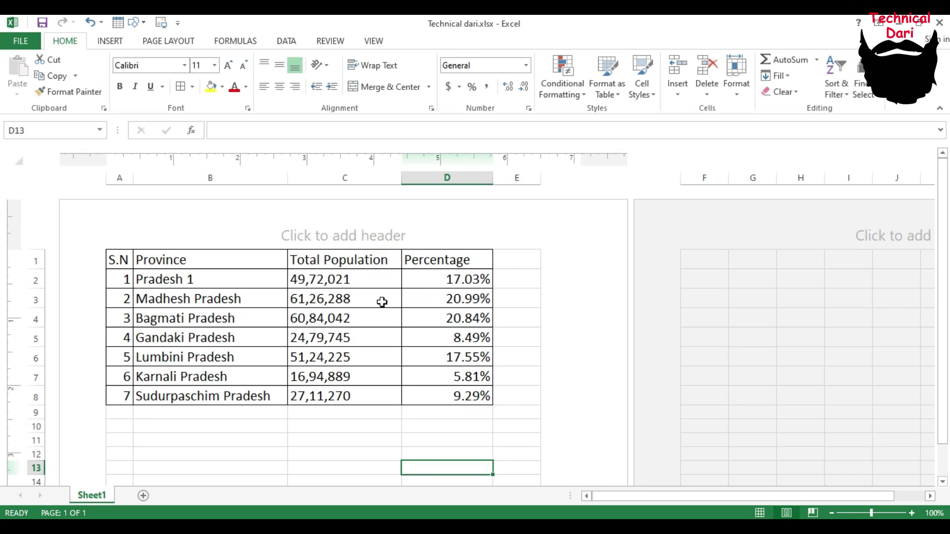
# - Inspect the empty centre footer section and its design commands, then return to the top of the page
pyautogui.moveTo(945, 256); pyautogui.dragTo(941, 384)
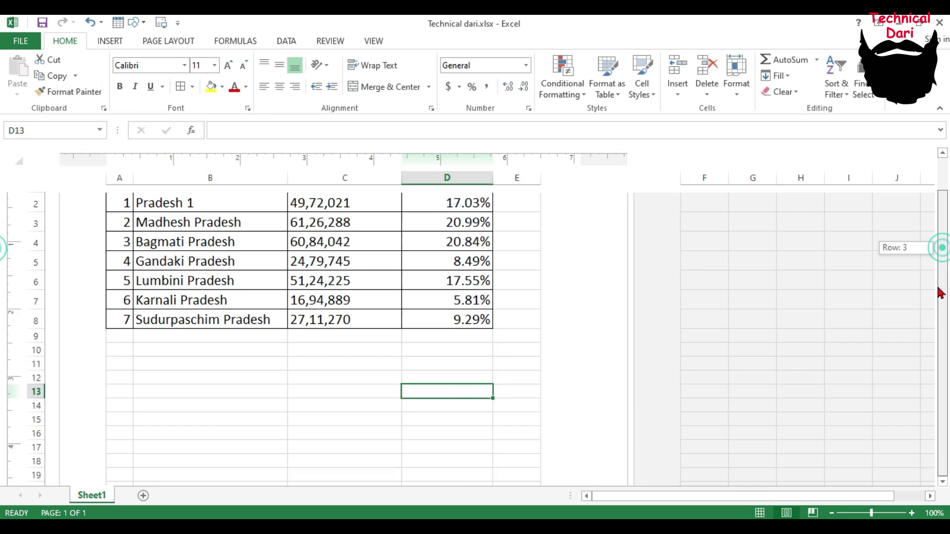
pyautogui.scroll(-3, 313, 392)
pyautogui.scroll(-3, 311, 395)
pyautogui.scroll(-4, 313, 393)
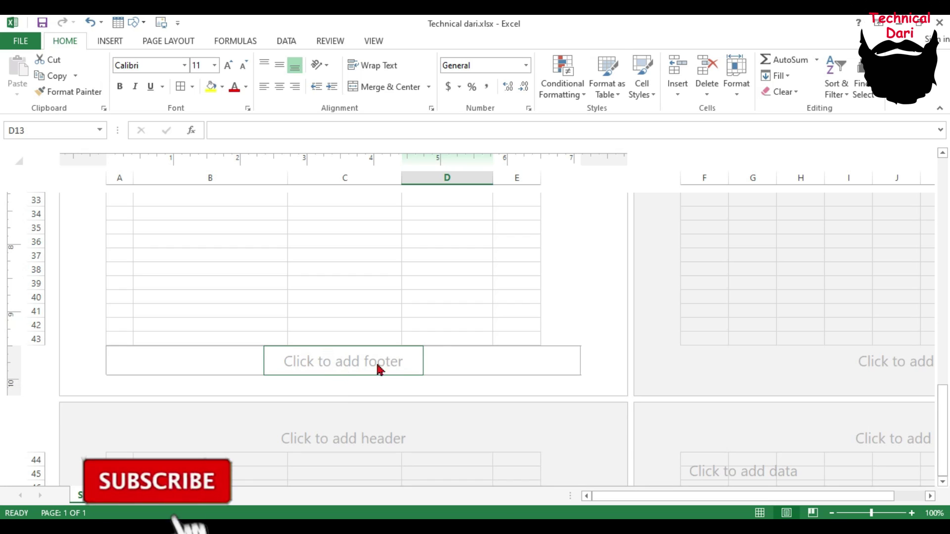
pyautogui.click(334, 367)
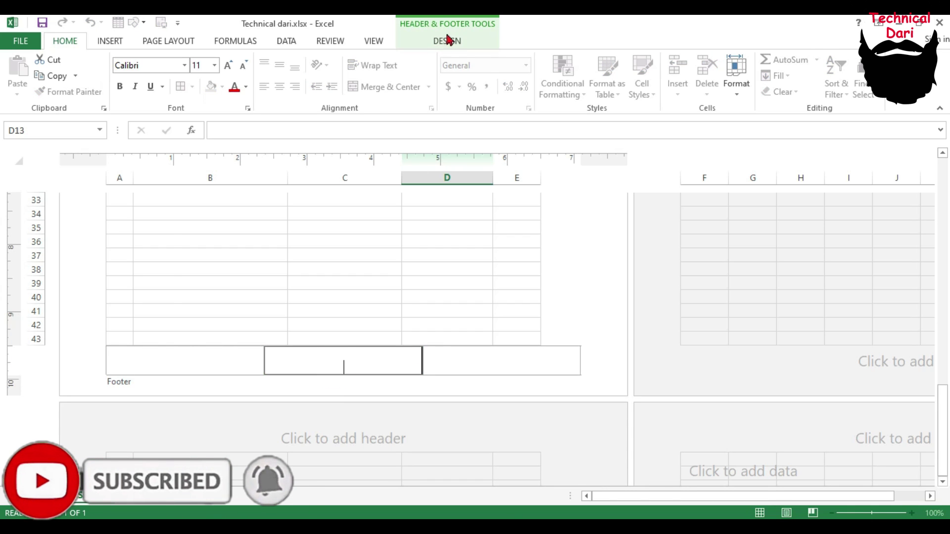
pyautogui.click(447, 42)
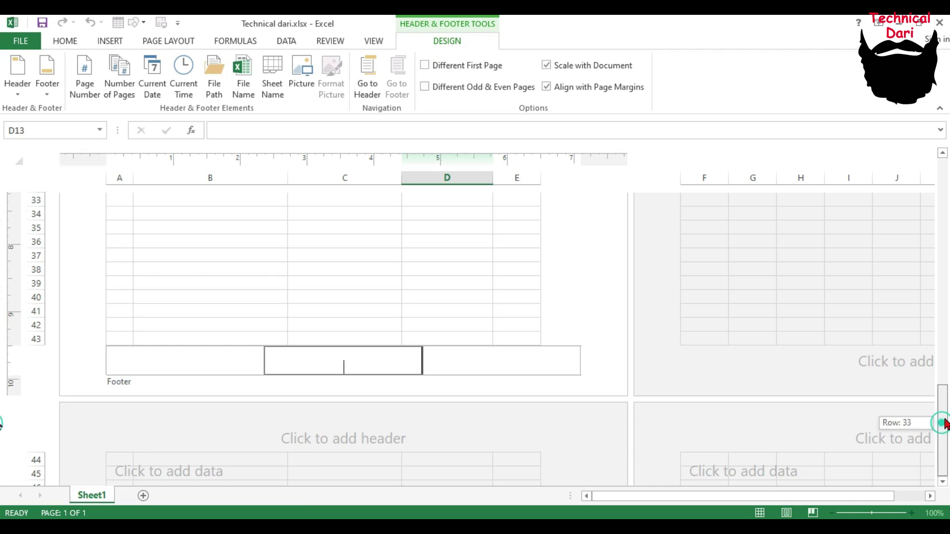
pyautogui.moveTo(944, 431); pyautogui.dragTo(944, 369)
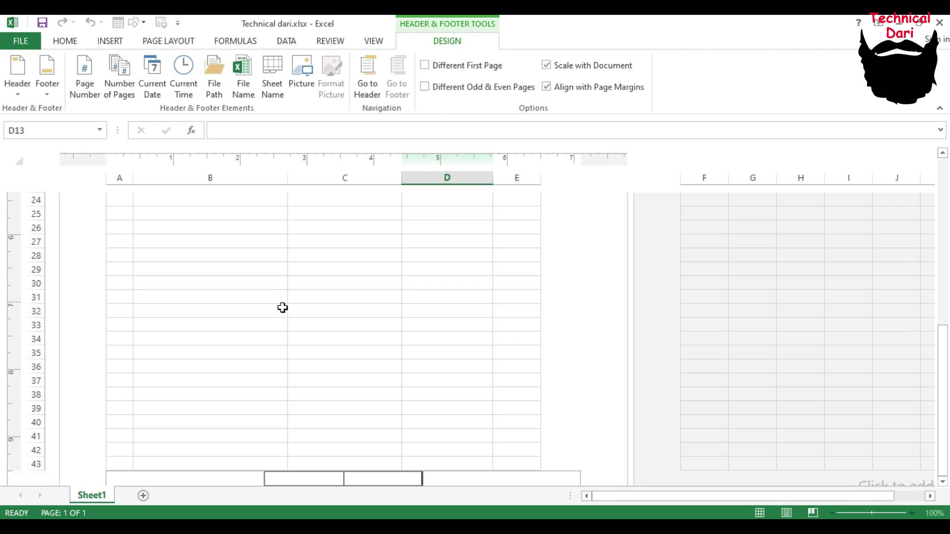
pyautogui.click(273, 287)
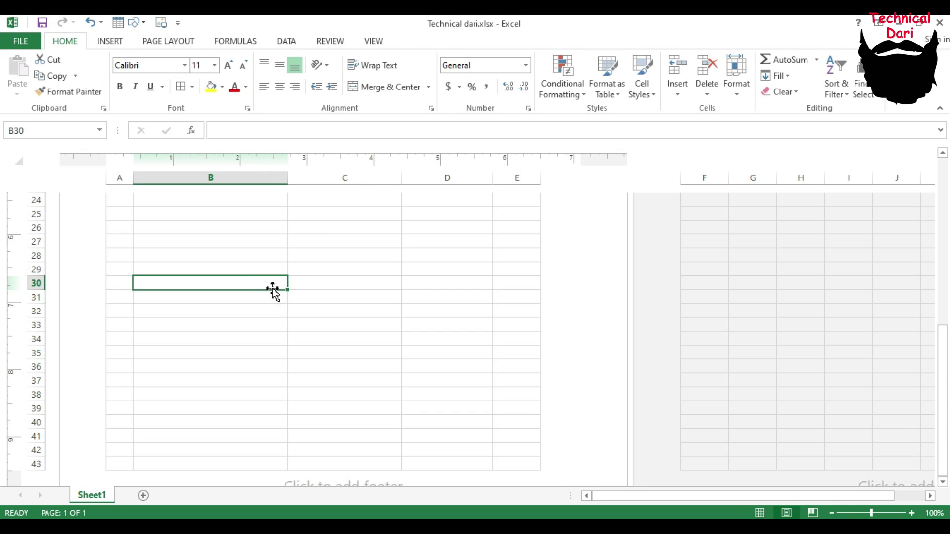
pyautogui.scroll(5, 418, 299)
pyautogui.scroll(3, 426, 305)
# - Reopen header and footer editing in the centre header section
pyautogui.click(101, 42)
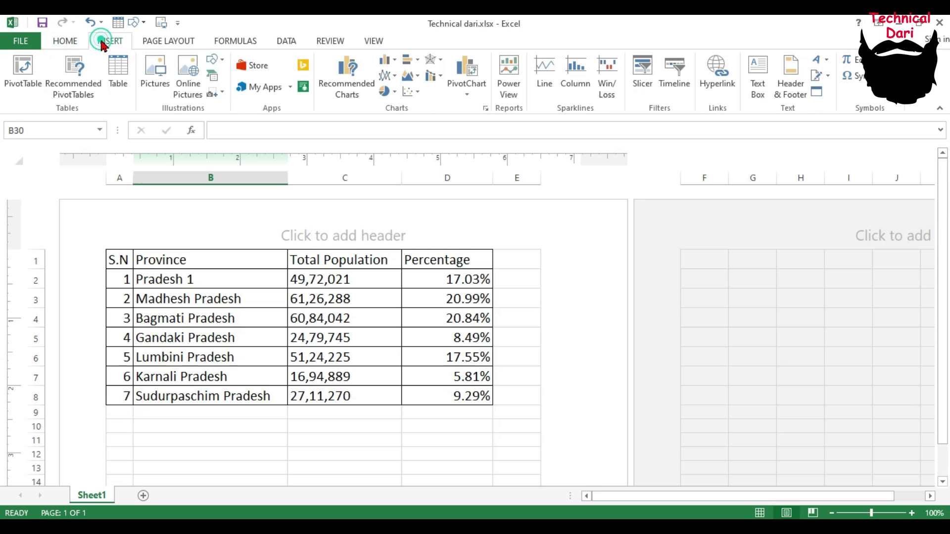
pyautogui.click(790, 79)
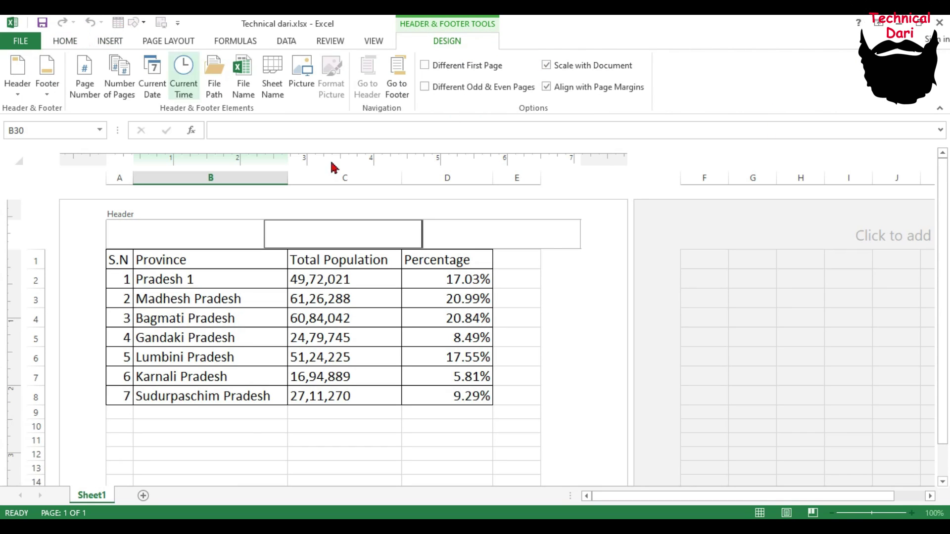
pyautogui.click(398, 362)
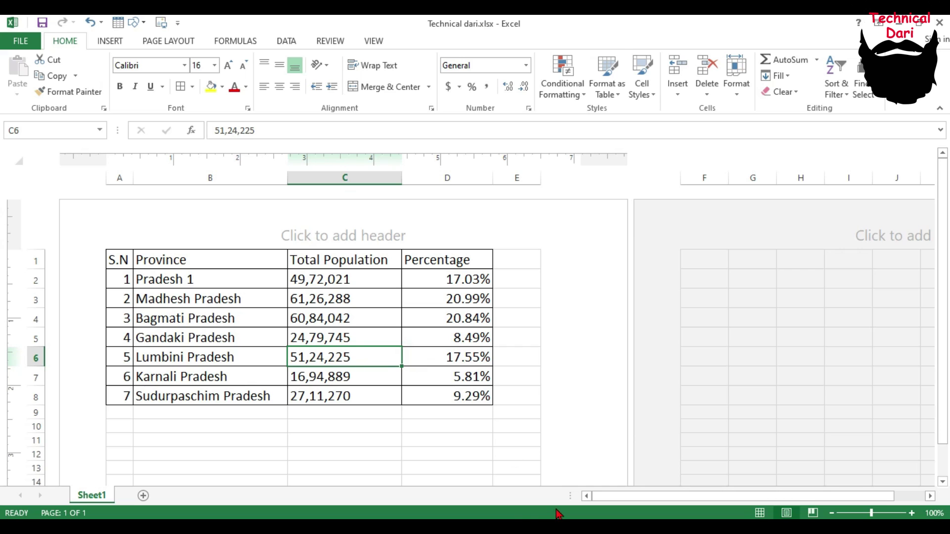
pyautogui.click(329, 229)
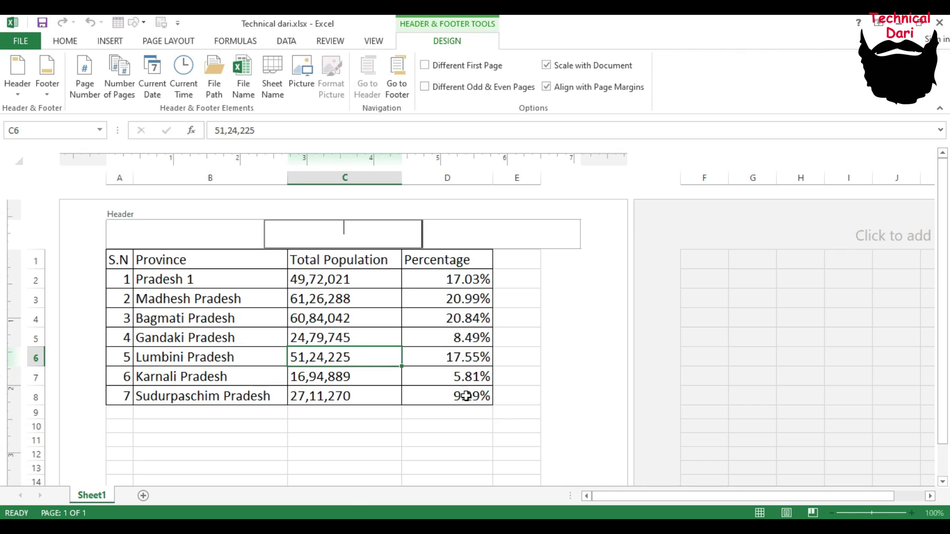
# - Jump to the page footer and place the cursor in its right section
pyautogui.click(398, 93)
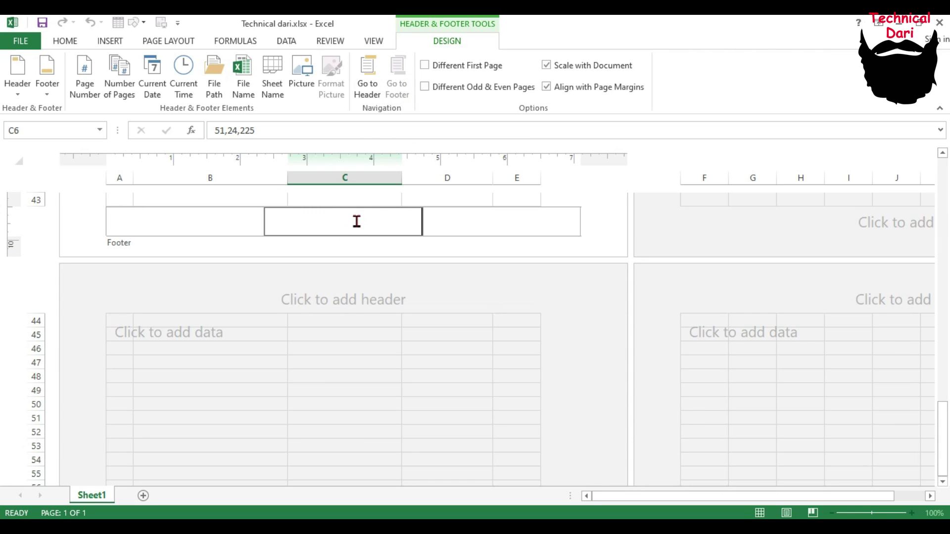
pyautogui.click(373, 94)
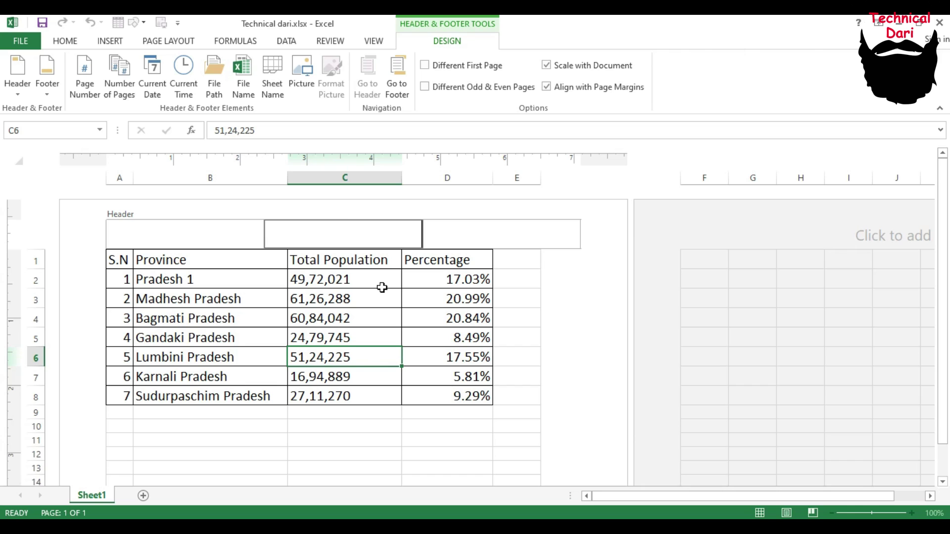
pyautogui.click(399, 92)
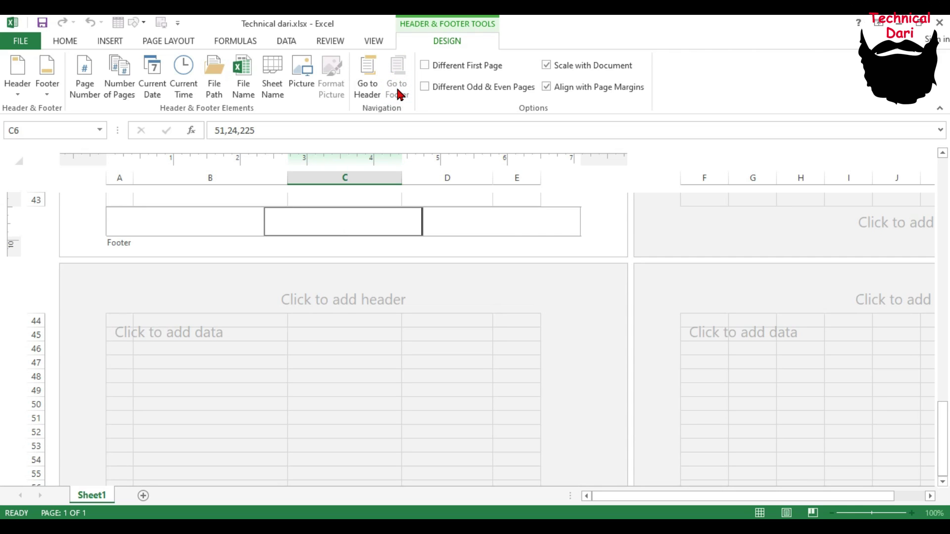
pyautogui.click(179, 229)
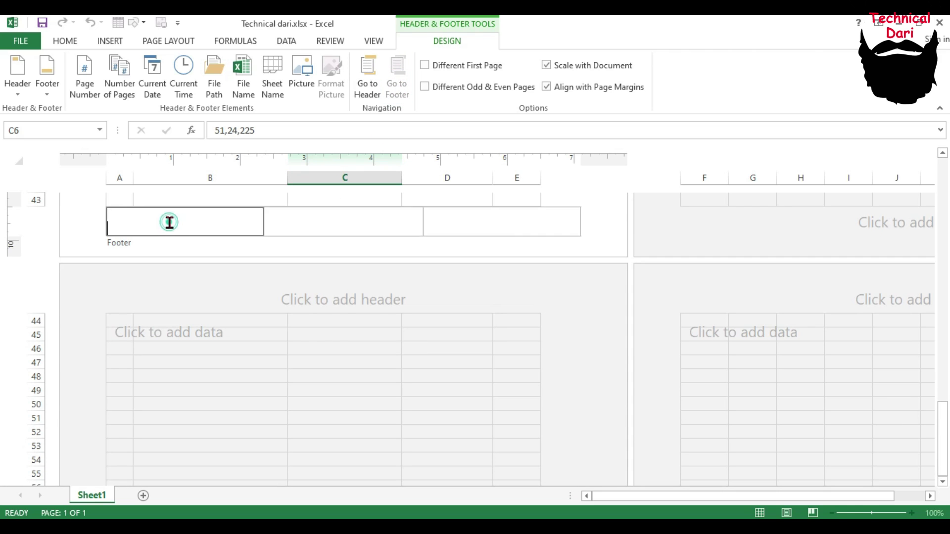
pyautogui.click(312, 223)
pyautogui.click(512, 223)
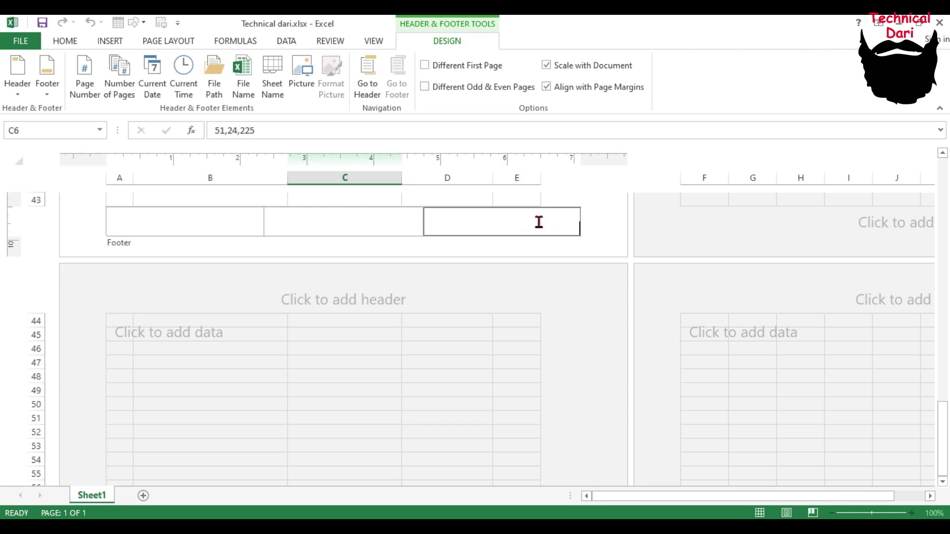
pyautogui.click(559, 224)
pyautogui.click(494, 221)
# - Insert the &[Page] page-number field into the right footer section and preview it
pyautogui.click(86, 82)
pyautogui.moveTo(943, 421); pyautogui.dragTo(943, 357)
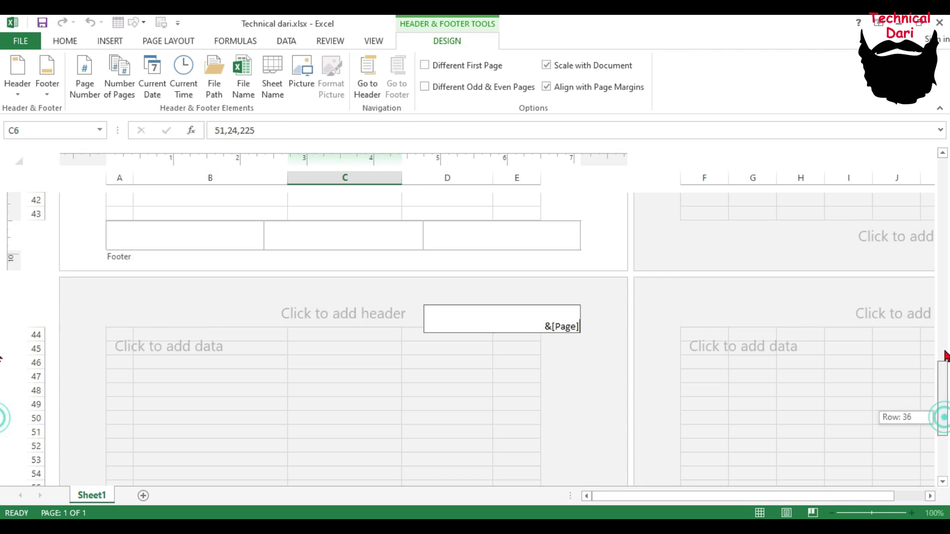
pyautogui.click(281, 263)
pyautogui.scroll(-2, 378, 331)
pyautogui.scroll(-5, 471, 341)
pyautogui.scroll(-4, 475, 350)
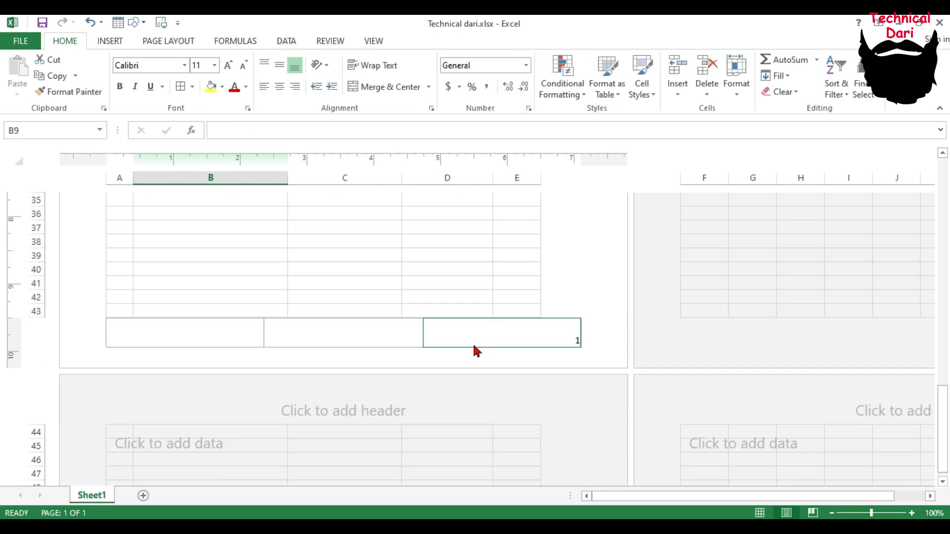
# - Enlarge the right footer's page number to 16 pt with Increase Font Size
pyautogui.click(577, 343)
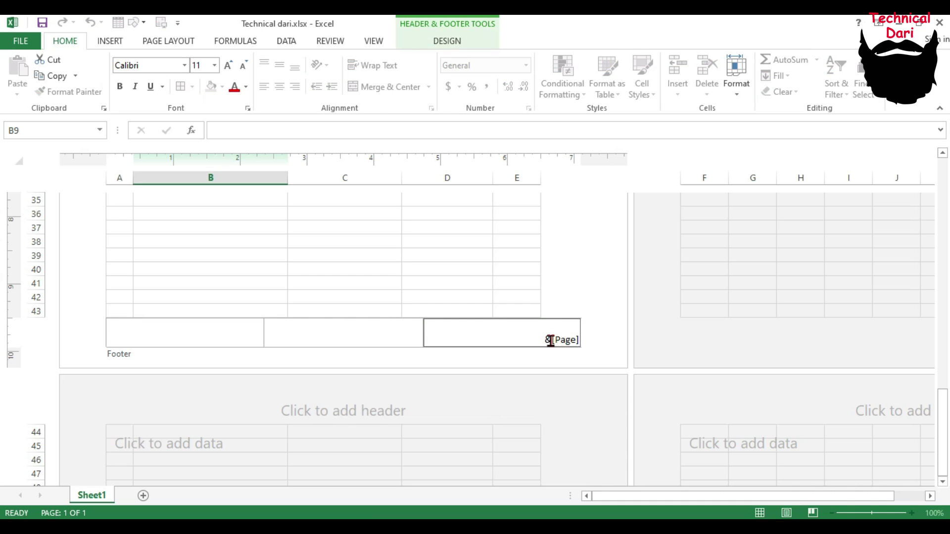
pyautogui.moveTo(548, 341); pyautogui.dragTo(576, 340)
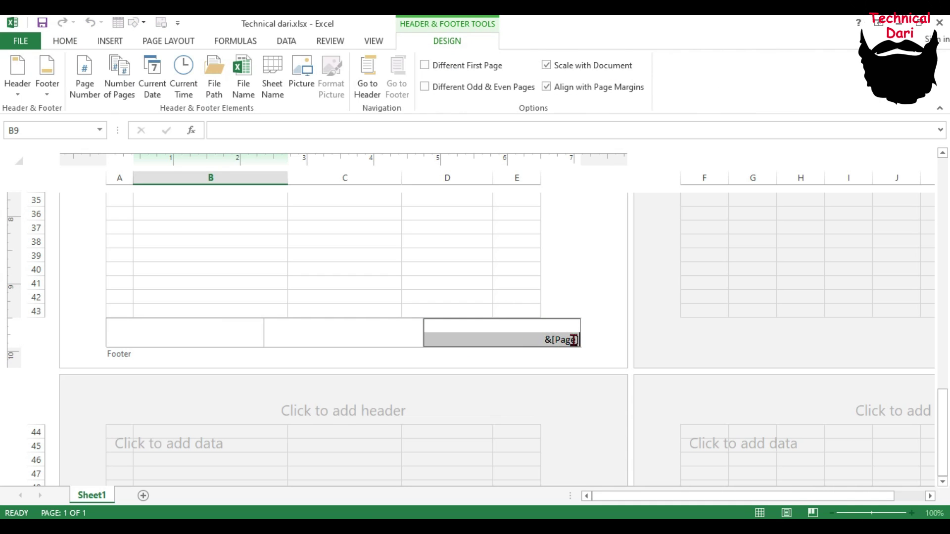
pyautogui.click(64, 41)
pyautogui.click(232, 66)
pyautogui.click(232, 66)
pyautogui.click(378, 242)
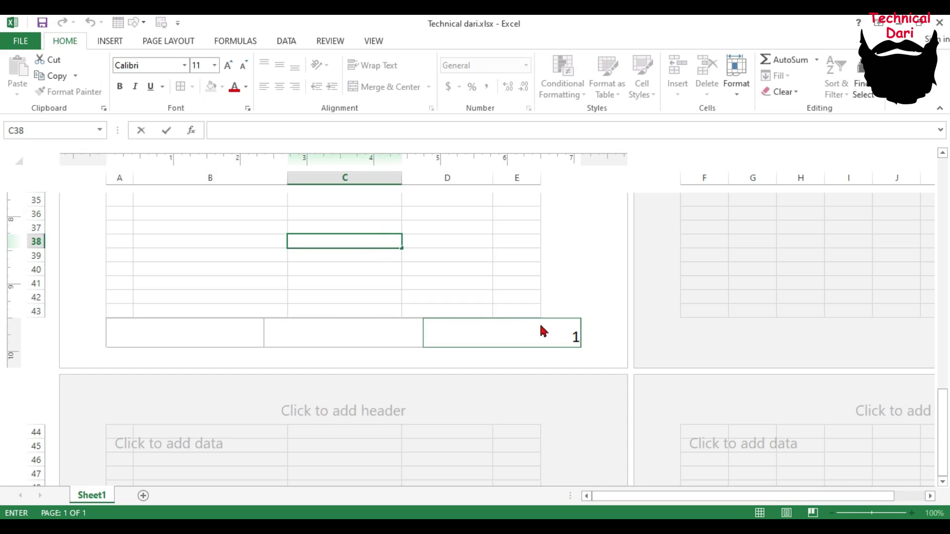
pyautogui.click(568, 334)
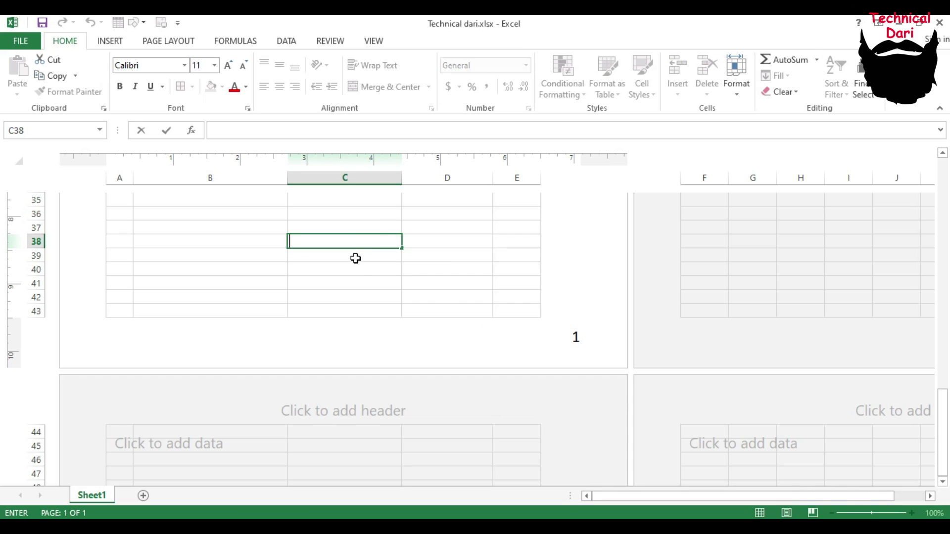
# - Move the page number from the right footer section to the centre section
pyautogui.click(410, 267)
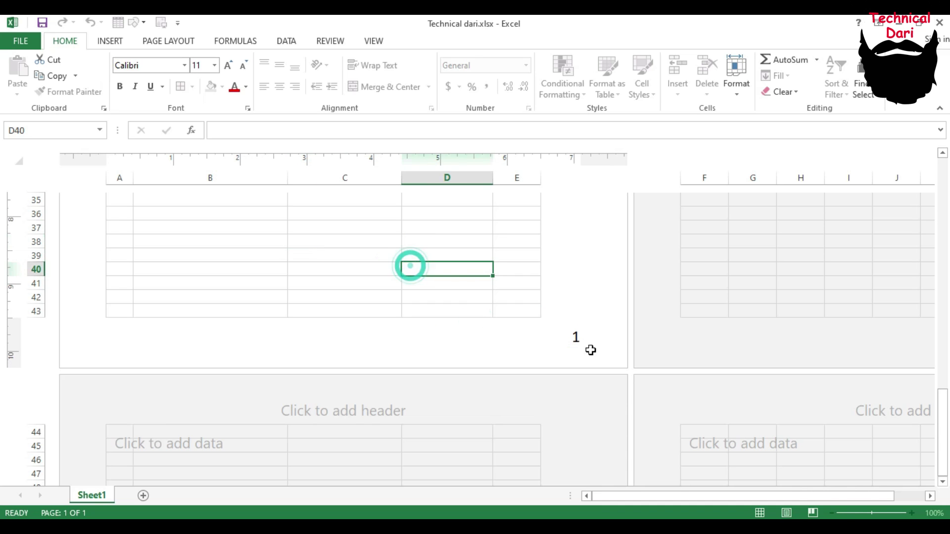
pyautogui.click(515, 323)
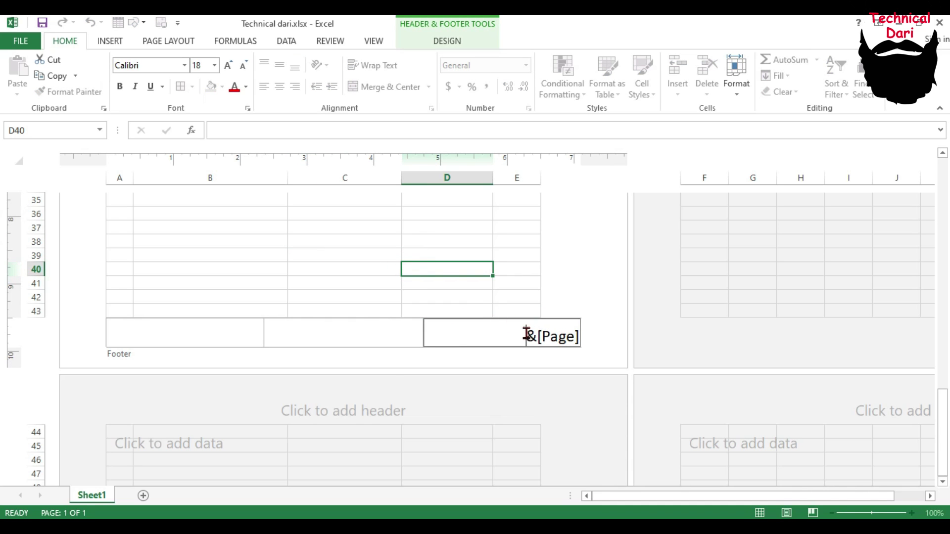
pyautogui.moveTo(526, 337); pyautogui.dragTo(605, 335)
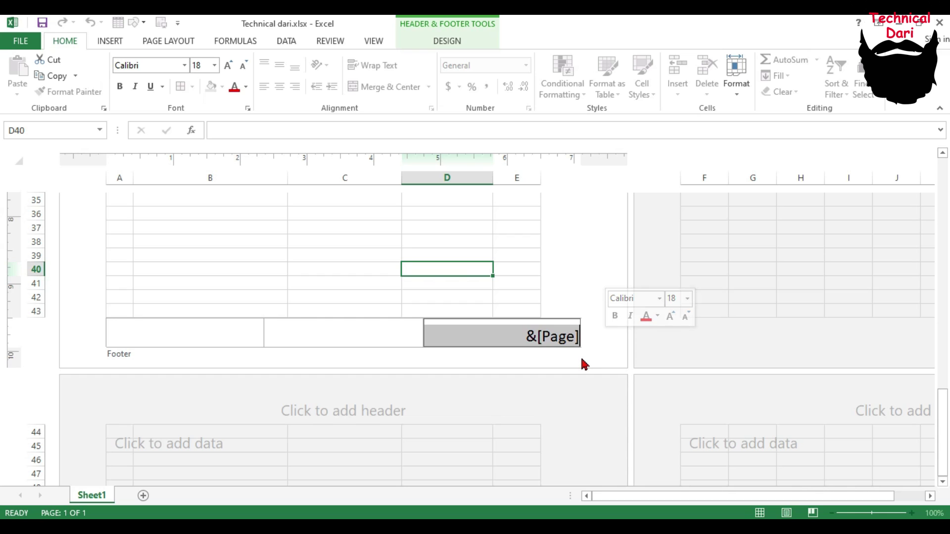
pyautogui.hotkey('ctrl', 'x')
pyautogui.click(342, 329)
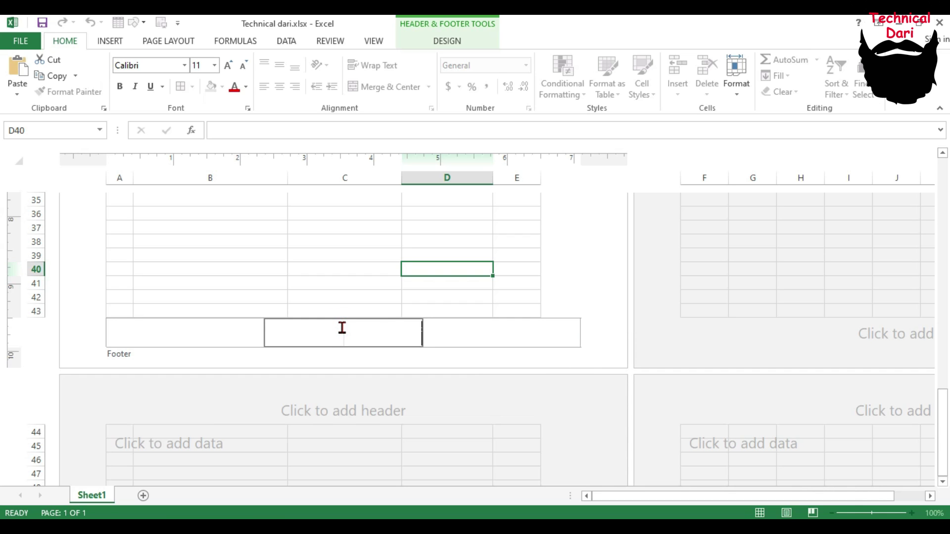
pyautogui.hotkey('ctrl', 'v')
pyautogui.click(381, 227)
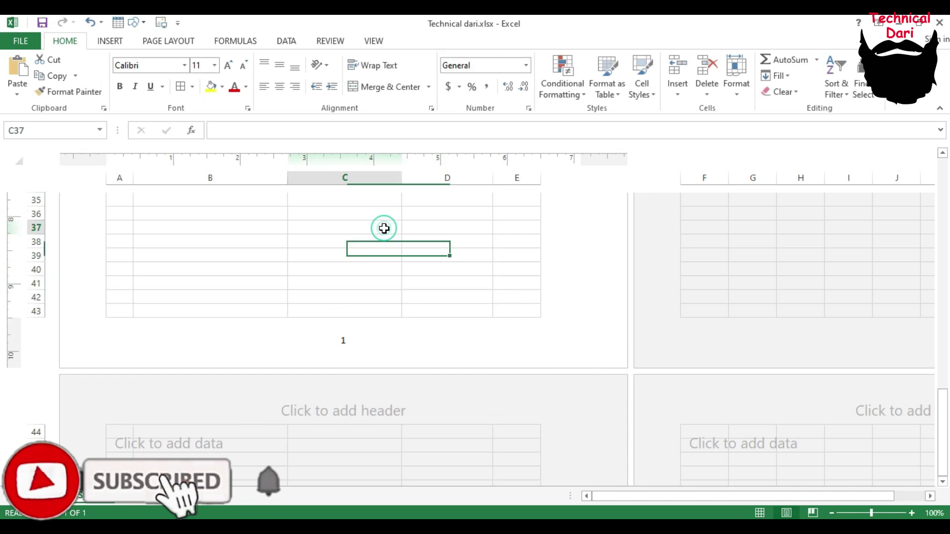
# - Delete the page number from the centre footer section
pyautogui.doubleClick(362, 330)
pyautogui.moveTo(388, 336); pyautogui.dragTo(293, 335)
pyautogui.press('Delete')
pyautogui.click(463, 40)
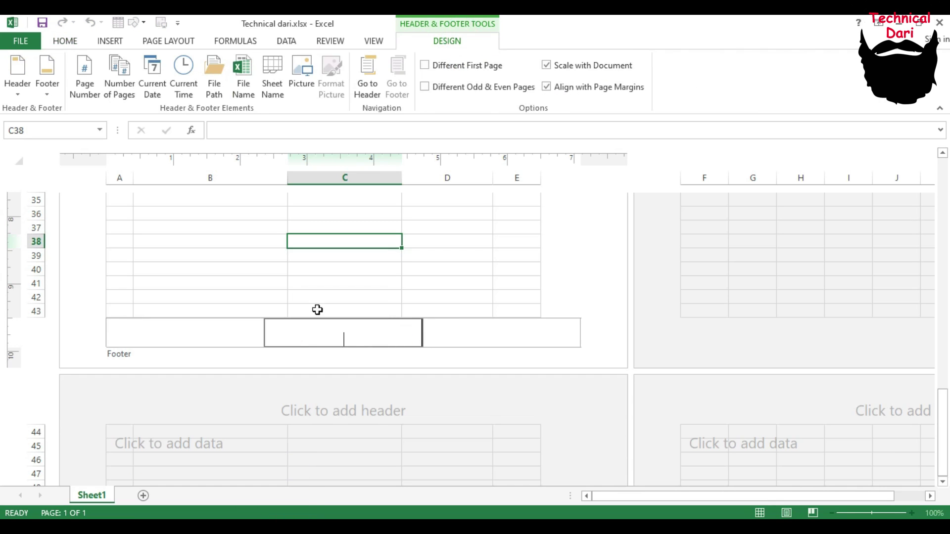
# - Insert the page-number field into the centre footer section, then into the left footer section
pyautogui.click(350, 329)
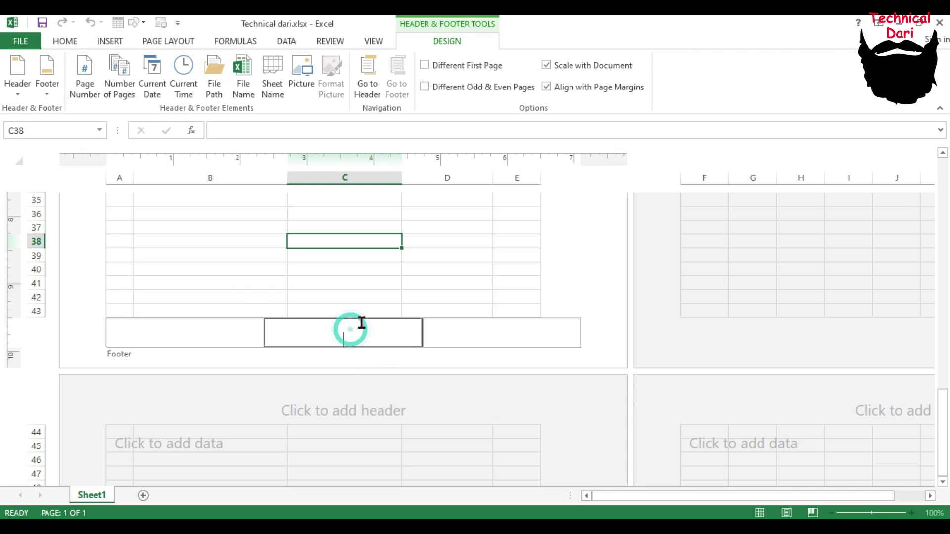
pyautogui.click(79, 83)
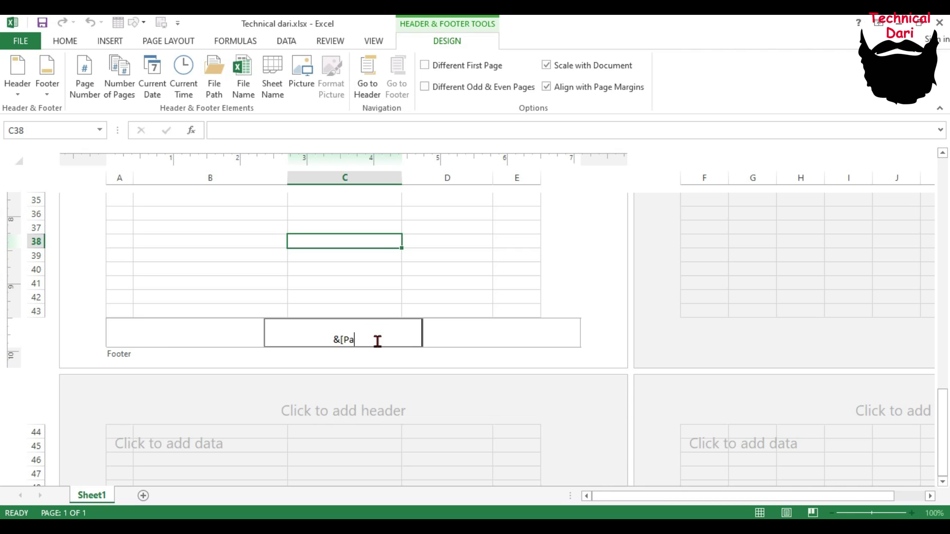
pyautogui.click(190, 339)
pyautogui.click(84, 79)
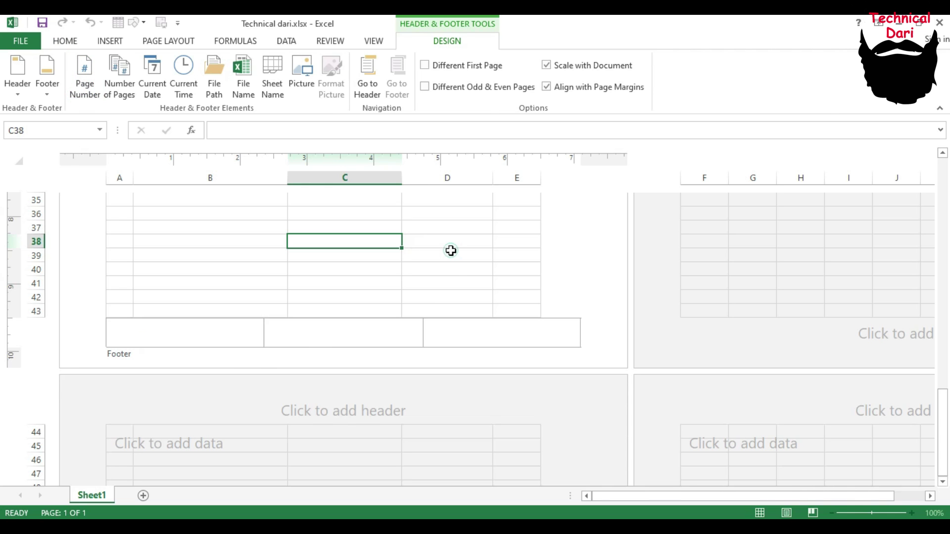
pyautogui.click(450, 251)
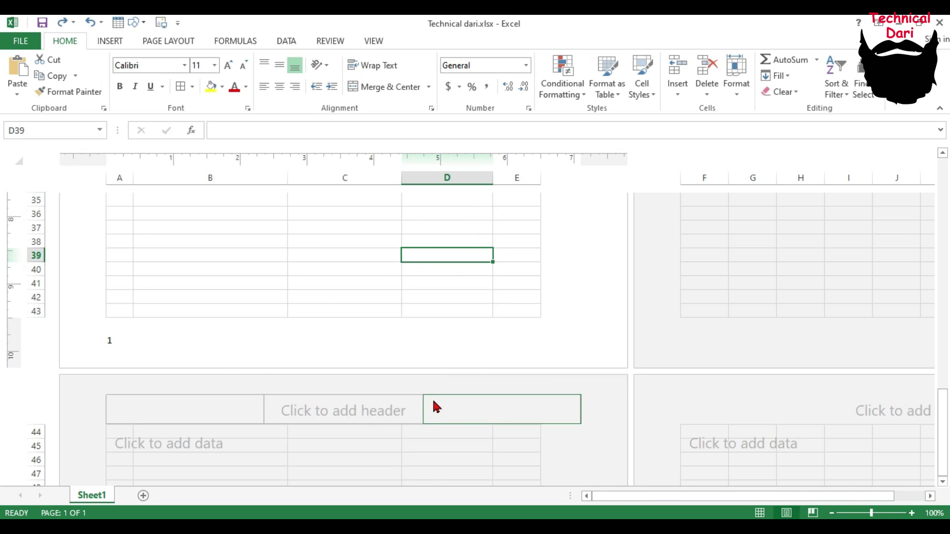